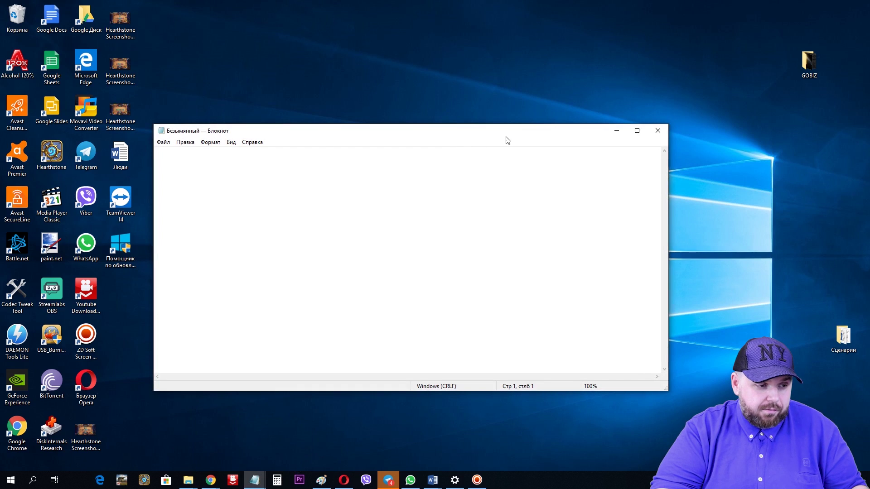
Move the front blank Notepad window clear of the other and enter the spaced lines "Значение 1", "Текст 2" and "цифра 3"
{"action": "left_click_drag", "start_coordinate": [321, 136], "coordinate": [248, 49]}
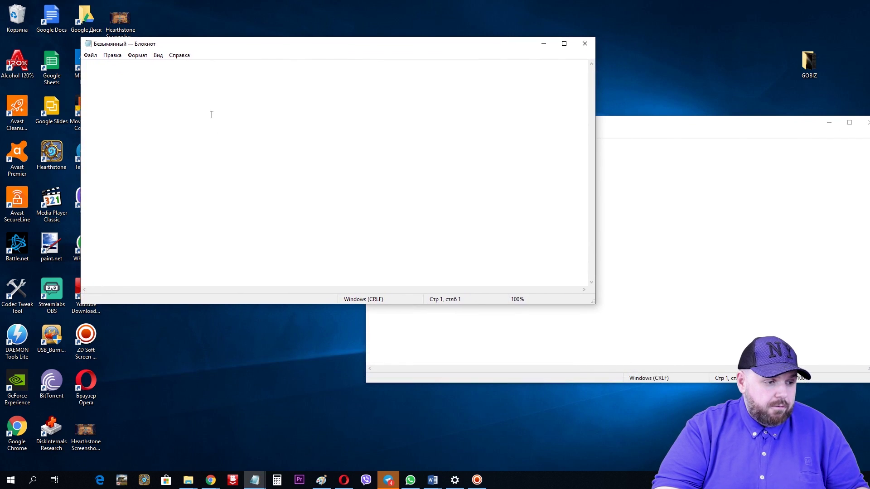
{"action": "type", "text": "Зан"}
{"action": "key", "text": "BackSpace"}
{"action": "key", "text": "BackSpace"}
{"action": "type", "text": "нчение 1"}
{"action": "key", "text": "Return"}
{"action": "type", "text": "Текст 2"}
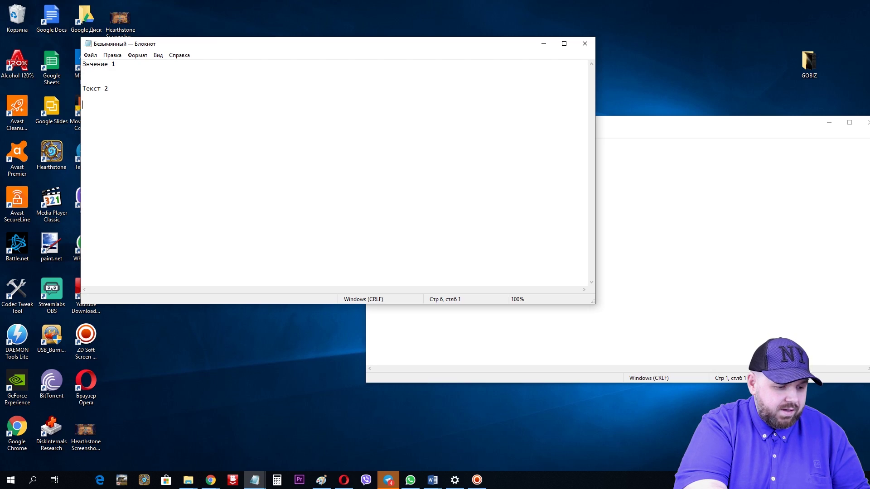
{"action": "key", "text": "Return"}
{"action": "type", "text": "цифра 3"}
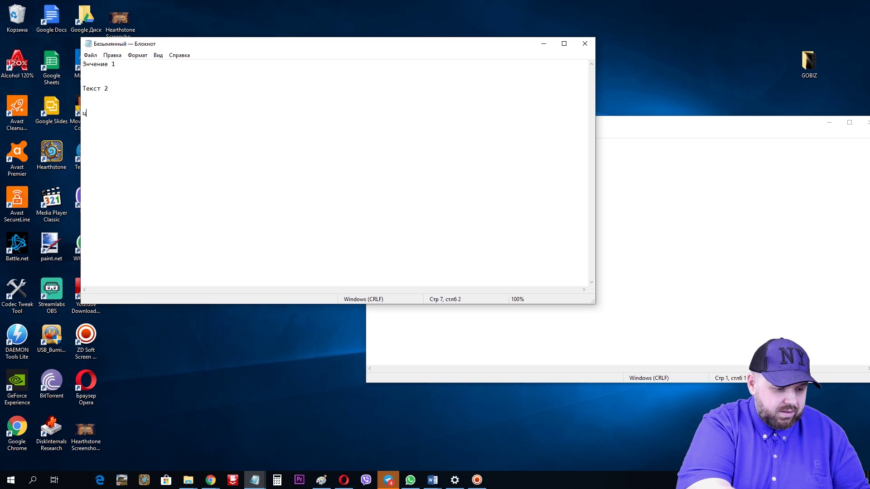
{"action": "left_click", "coordinate": [85, 64]}
{"action": "type", "text": "а 3"}
Copy "Значение 1" and paste it twice on separate lines in the second, empty Notepad document
{"action": "left_click_drag", "start_coordinate": [119, 64], "coordinate": [84, 63]}
{"action": "key", "text": "ctrl+c"}
{"action": "left_click", "coordinate": [811, 264]}
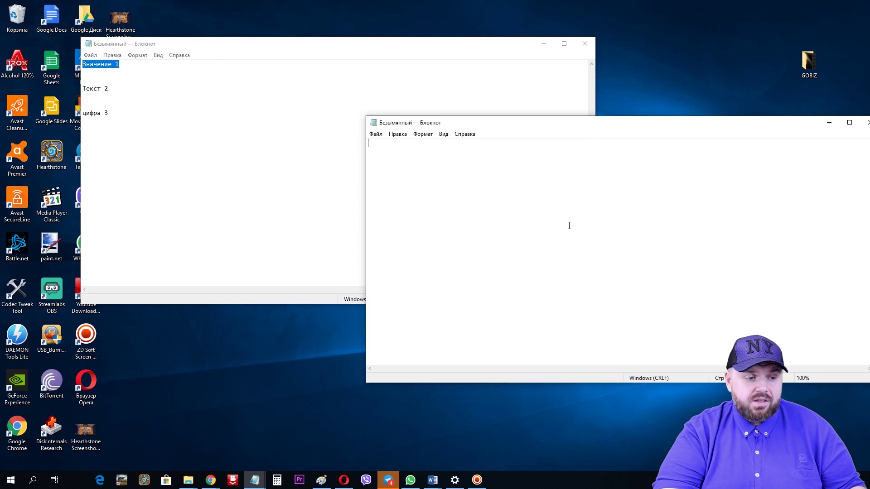
{"action": "key", "text": "ctrl+v"}
{"action": "key", "text": "Return"}
{"action": "key", "text": "ctrl+v"}
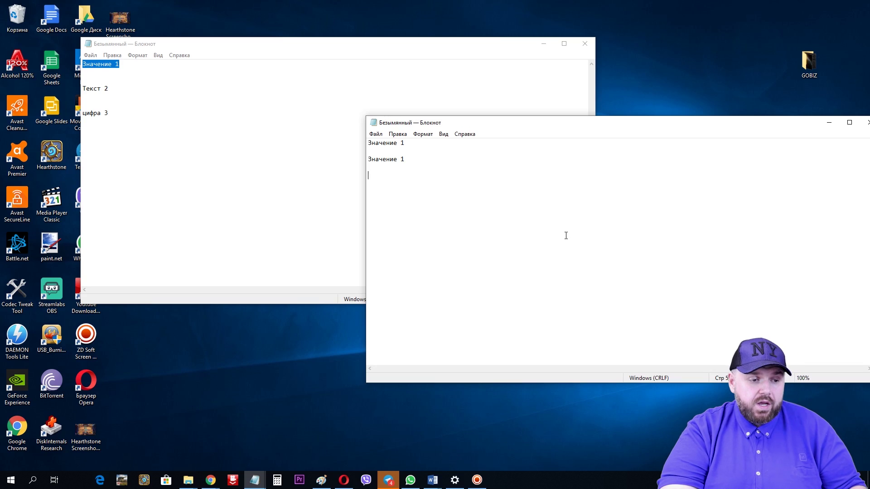
Copy "Текст 2" from the first document and paste it twice on separate lines below the existing text in the second
{"action": "left_click", "coordinate": [136, 98]}
{"action": "left_click_drag", "start_coordinate": [113, 89], "coordinate": [82, 89]}
{"action": "left_click", "coordinate": [80, 91]}
{"action": "left_click", "coordinate": [114, 90]}
{"action": "key", "text": "ctrl+c"}
{"action": "key", "text": "alt+Tab"}
{"action": "key", "text": "ctrl+v"}
{"action": "key", "text": "ctrl+v"}
{"action": "key", "text": "Return"}
{"action": "key", "text": "Return"}
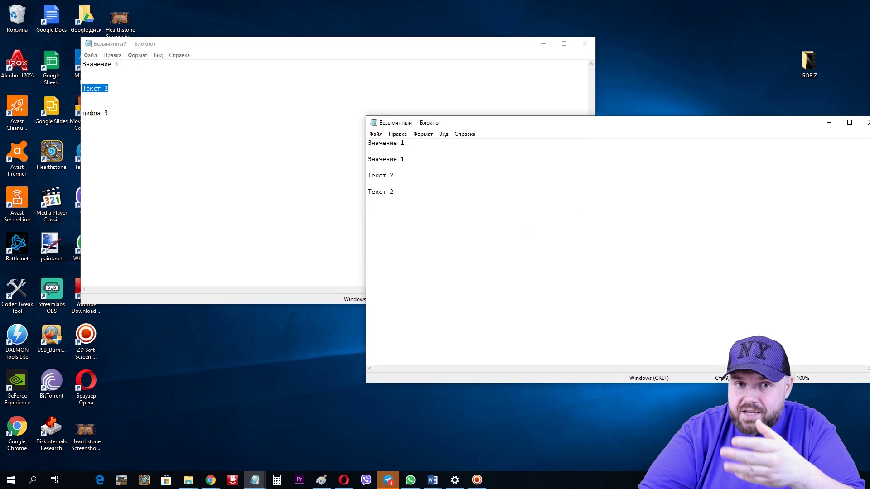
Copy "Значение 1" again and paste it once below the "Текст 2" lines in the second document
{"action": "left_click", "coordinate": [165, 105]}
{"action": "left_click_drag", "start_coordinate": [136, 64], "coordinate": [82, 66]}
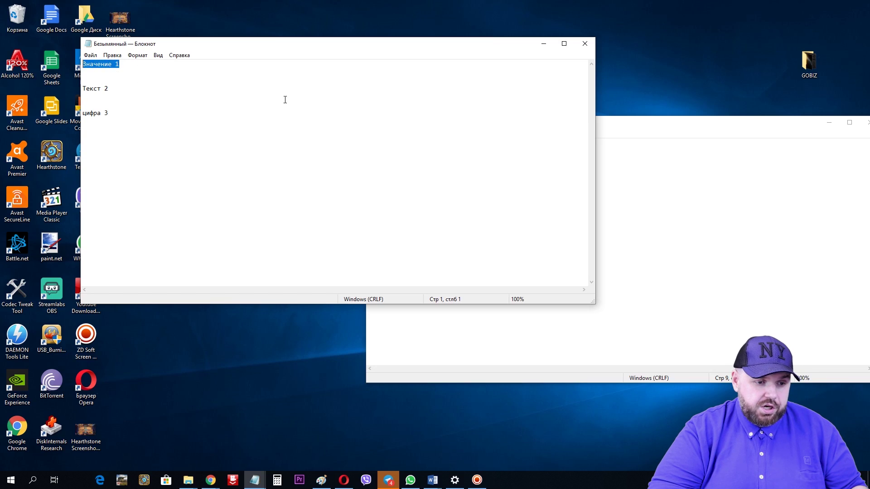
{"action": "left_click", "coordinate": [735, 224]}
{"action": "key", "text": "ctrl+v"}
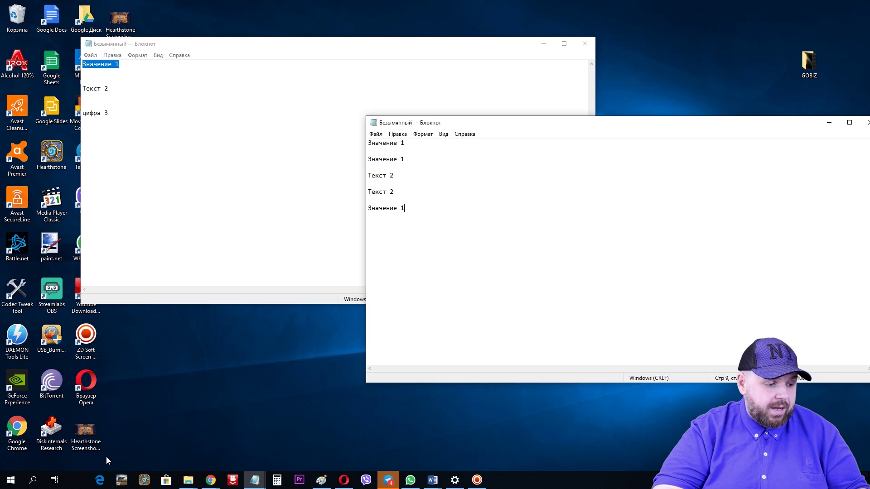
Search Windows for "очист", open the clipboard settings and turn on the clipboard history
{"action": "left_click", "coordinate": [33, 480]}
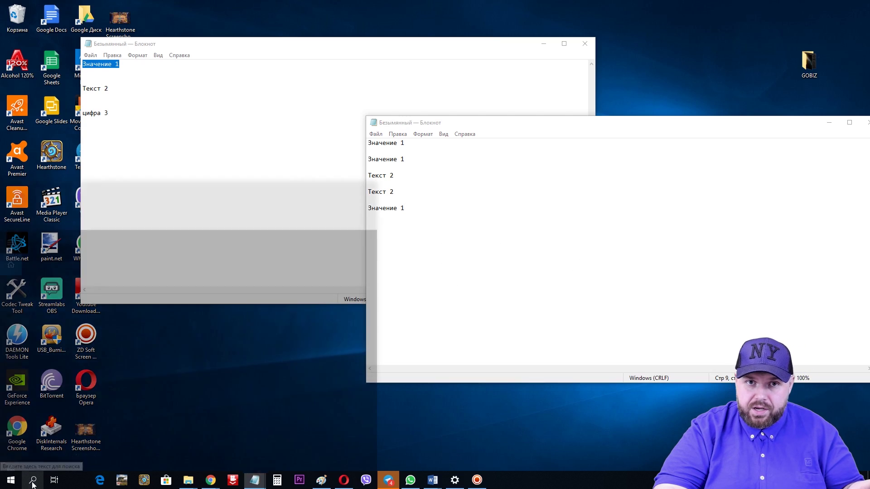
{"action": "type", "text": "очист"}
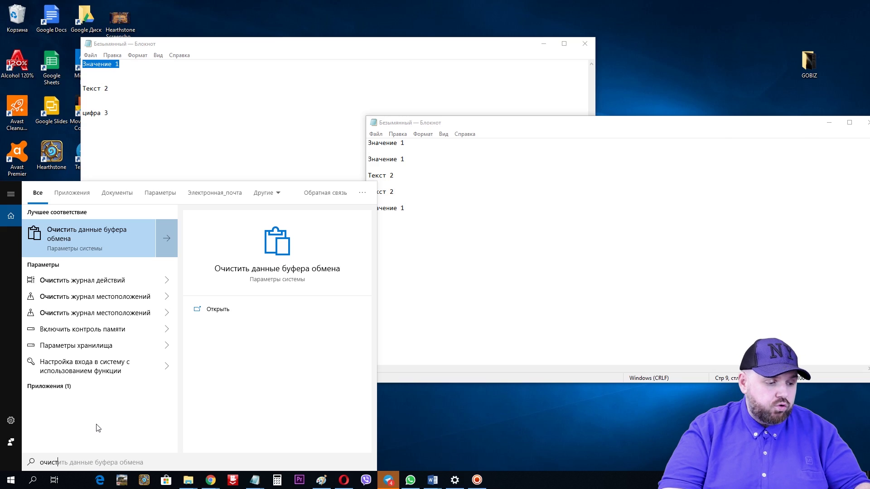
{"action": "left_click", "coordinate": [91, 232]}
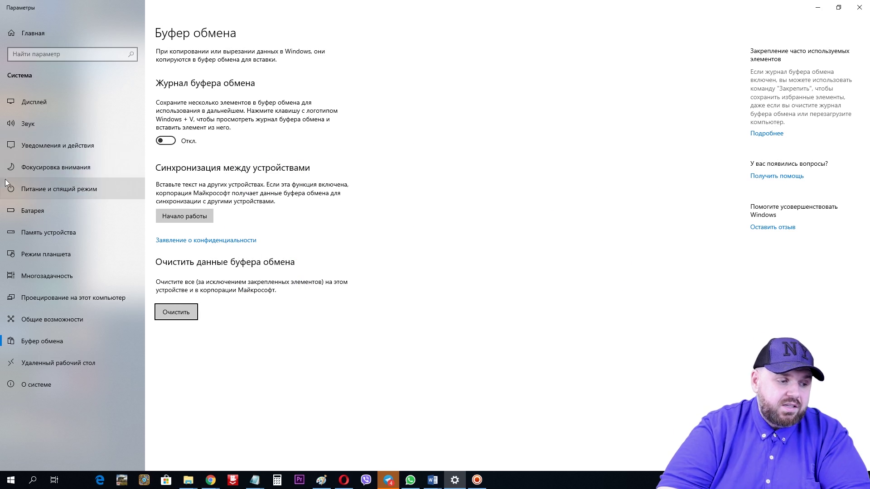
{"action": "left_click", "coordinate": [167, 142]}
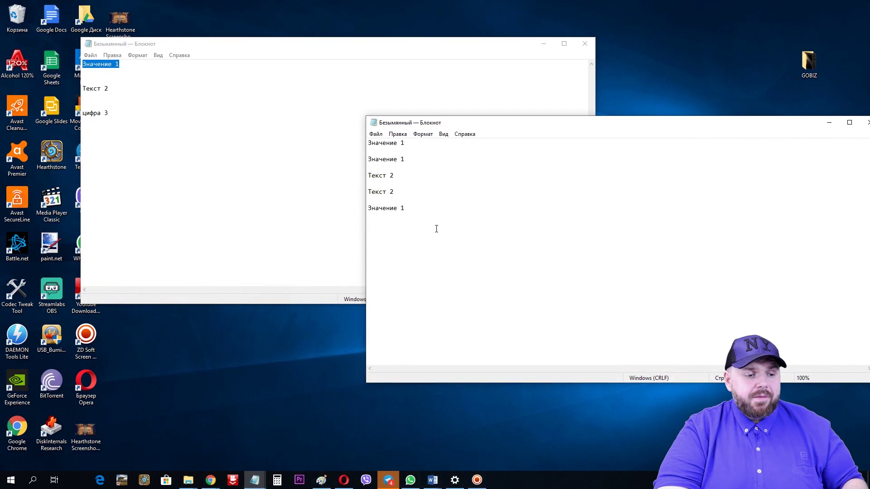
Copy "Текст 2" in Notepad and paste it three times on separate lines at the end of the second document
{"action": "left_click", "coordinate": [185, 112]}
{"action": "left_click_drag", "start_coordinate": [110, 88], "coordinate": [80, 88]}
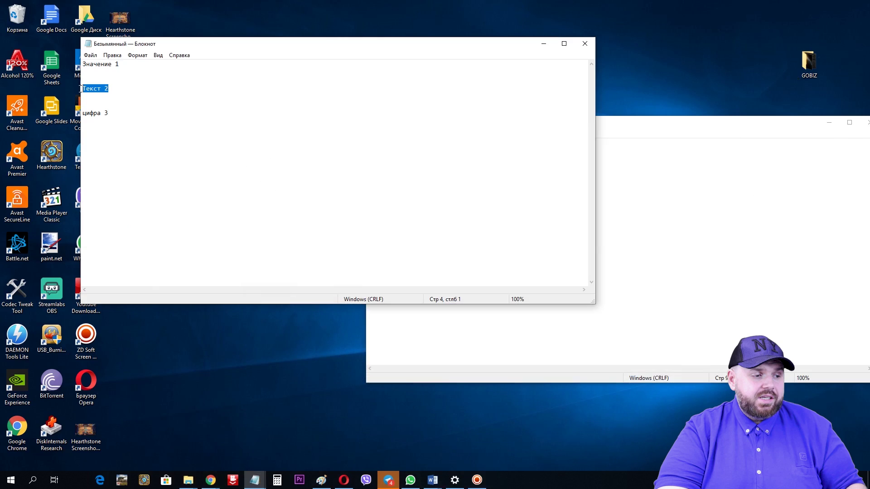
{"action": "left_click", "coordinate": [630, 338]}
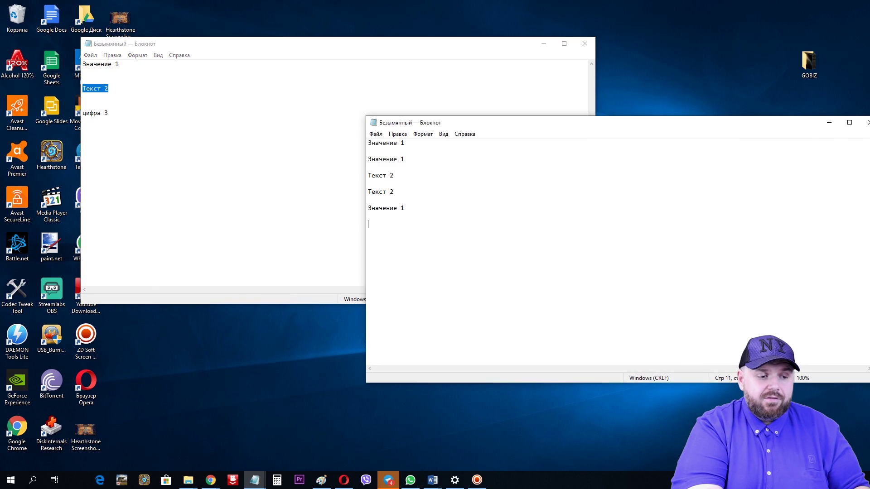
{"action": "key", "text": "ctrl+v"}
{"action": "key", "text": "Return"}
{"action": "key", "text": "Return"}
{"action": "key", "text": "ctrl+v"}
{"action": "key", "text": "Return"}
{"action": "key", "text": "Return"}
{"action": "key", "text": "ctrl+v"}
Copy "цифра 3" from the first document and paste it three times on consecutive lines in the second
{"action": "left_click", "coordinate": [107, 113]}
{"action": "left_click_drag", "start_coordinate": [107, 112], "coordinate": [84, 116]}
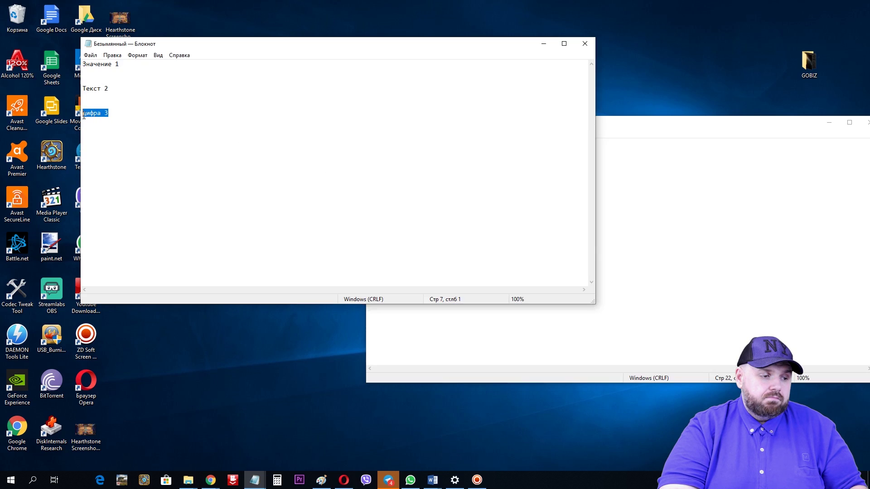
{"action": "key", "text": "ctrl+c"}
{"action": "left_click", "coordinate": [505, 329]}
{"action": "key", "text": "ctrl+v"}
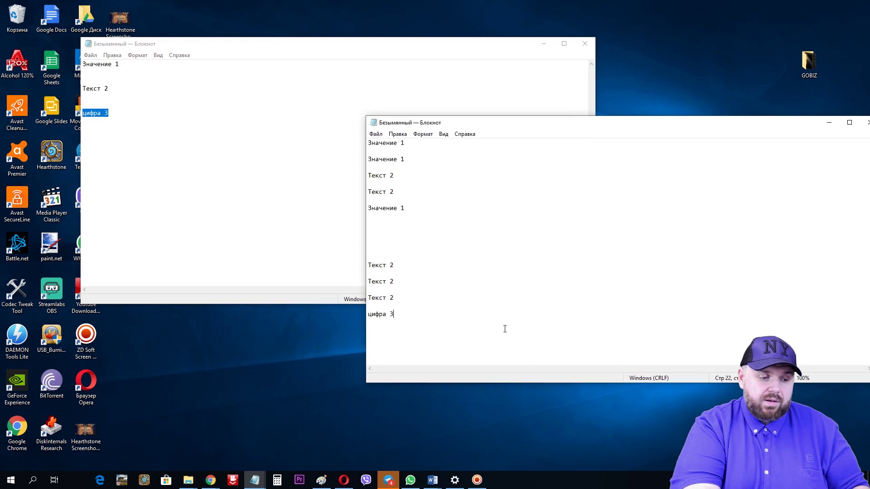
{"action": "key", "text": "ctrl+v"}
{"action": "key", "text": "ctrl+v"}
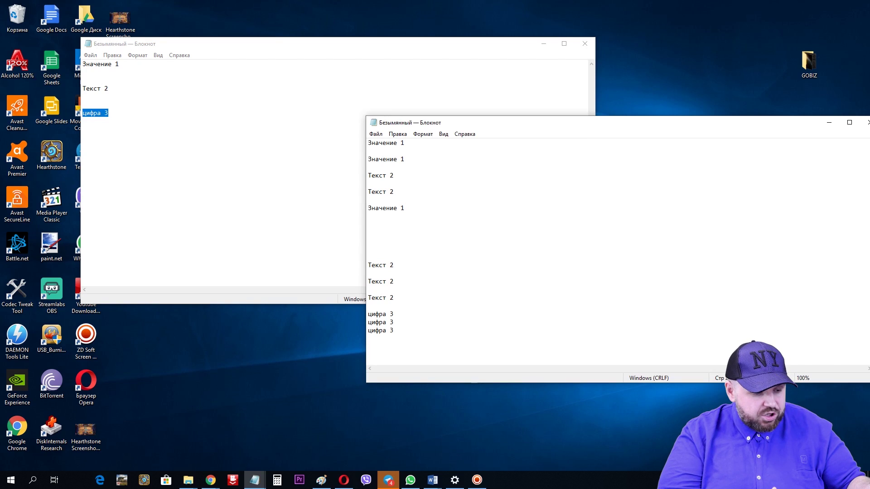
Insert "Текст 2" and "цифра 3" from the clipboard history at the end of the second document
{"action": "key", "text": "super+v"}
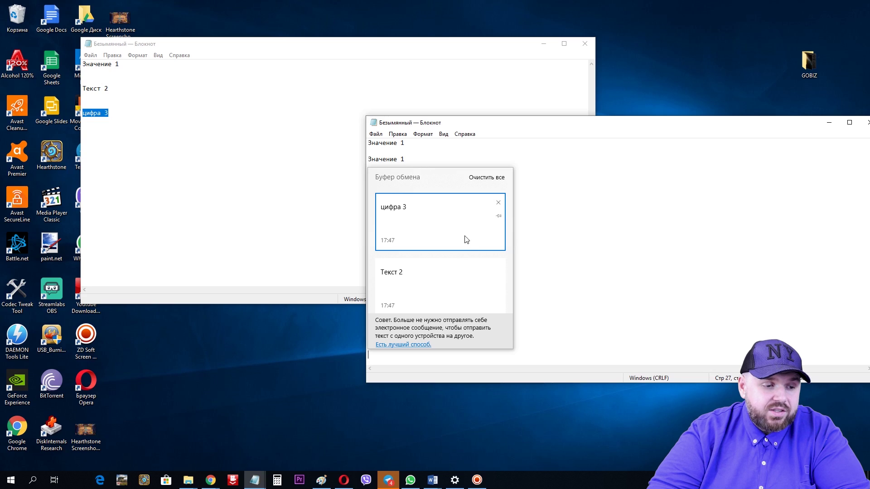
{"action": "left_click", "coordinate": [445, 288]}
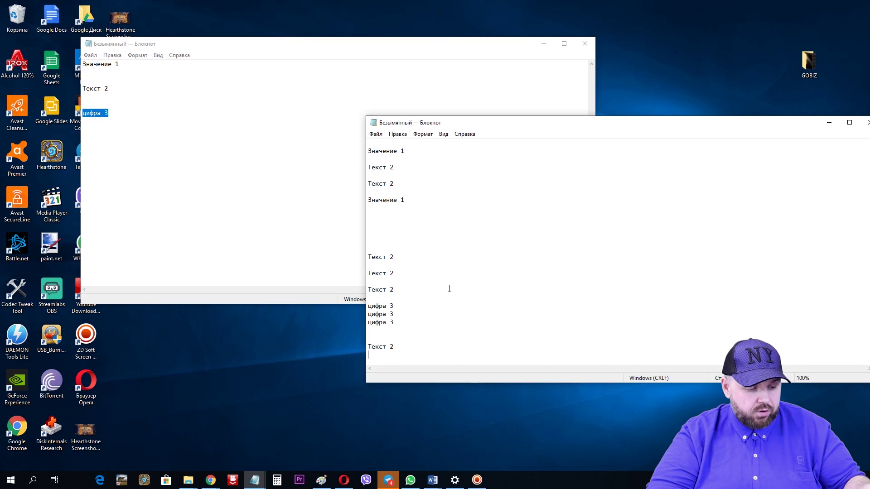
{"action": "key", "text": "super+v"}
{"action": "left_click", "coordinate": [439, 238]}
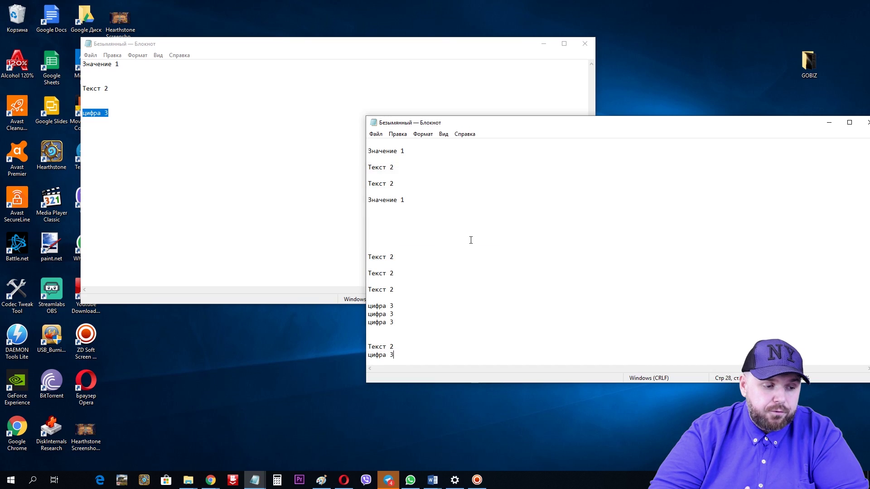
Add blank lines, pin "Текст 2" in the clipboard history and delete the "цифра 3" entry from it
{"action": "key", "text": "Return"}
{"action": "key", "text": "Return"}
{"action": "key", "text": "super+v"}
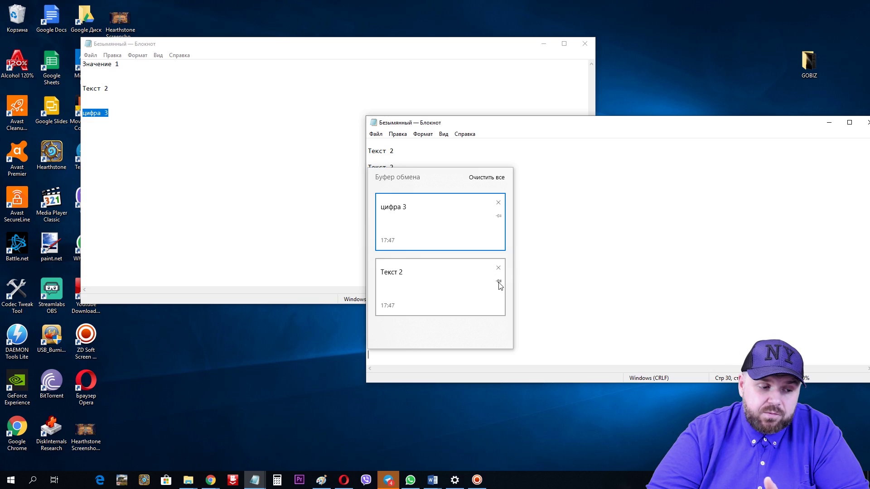
{"action": "left_click", "coordinate": [498, 281]}
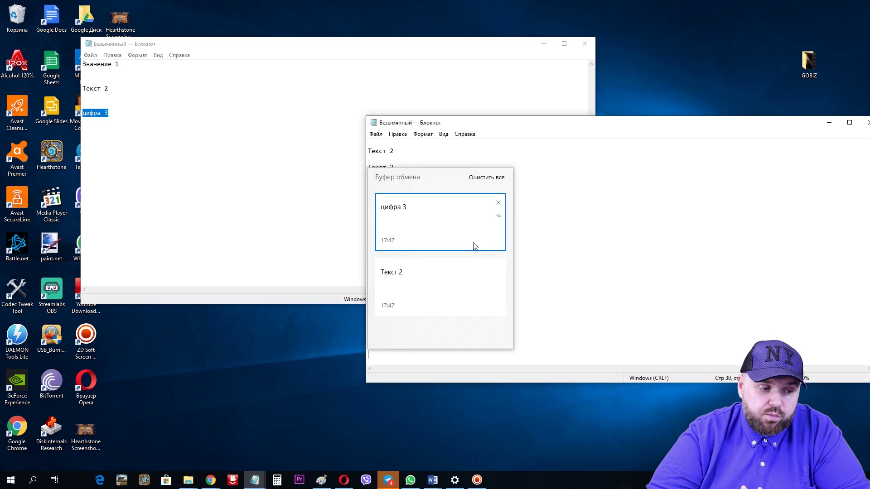
{"action": "left_click", "coordinate": [498, 203]}
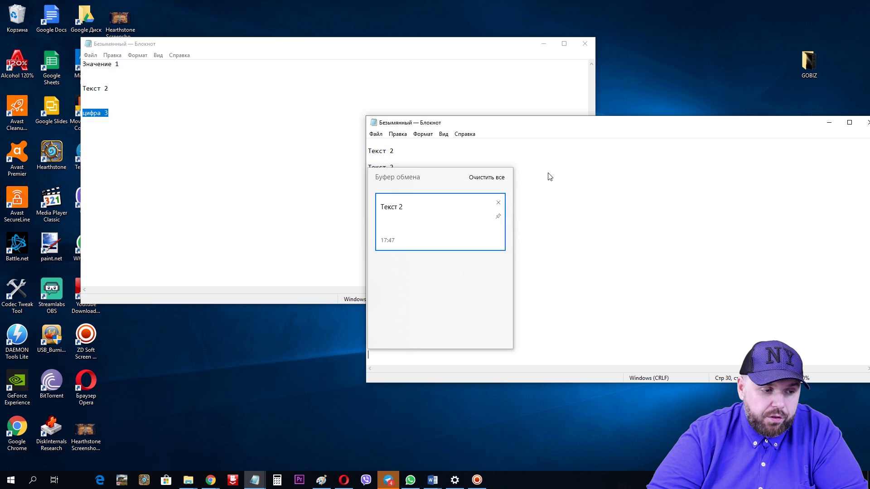
{"action": "key", "text": "Escape"}
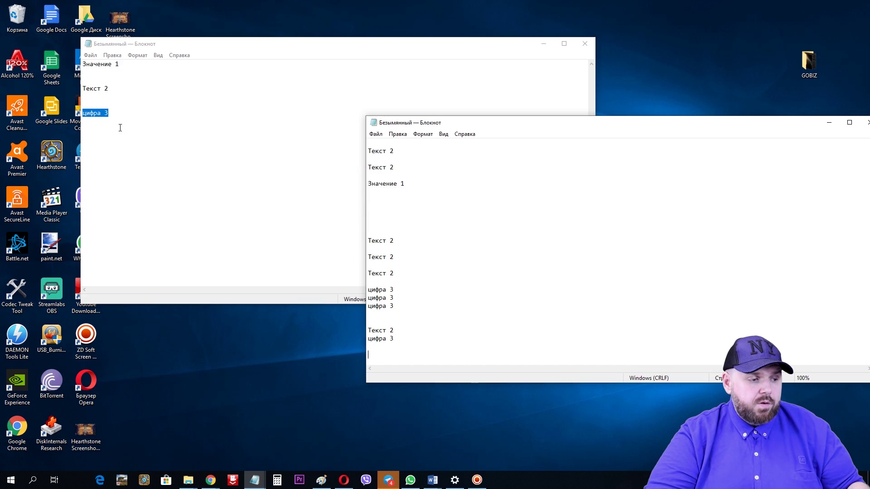
Copy "Значение 1" from the first document and paste it three times on separate lines at the end of the second
{"action": "left_click", "coordinate": [120, 127]}
{"action": "left_click_drag", "start_coordinate": [121, 64], "coordinate": [72, 67]}
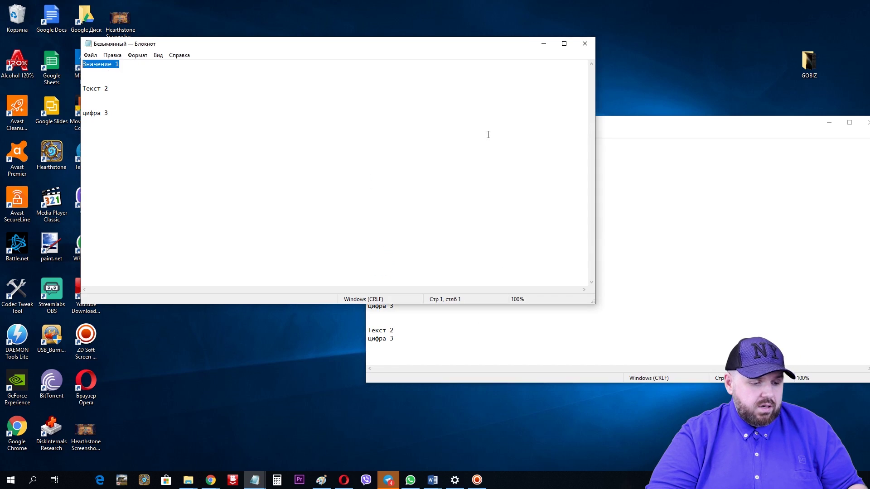
{"action": "left_click", "coordinate": [720, 288]}
{"action": "key", "text": "Return"}
{"action": "key", "text": "ctrl+v"}
{"action": "key", "text": "Return"}
{"action": "key", "text": "Return"}
{"action": "key", "text": "Return"}
{"action": "key", "text": "ctrl+v"}
{"action": "key", "text": "Return"}
{"action": "key", "text": "Return"}
{"action": "key", "text": "ctrl+v"}
{"action": "key", "text": "Return"}
Insert the pinned "Текст 2" entry from the clipboard history below the last line and review the history list again
{"action": "key", "text": "super+v"}
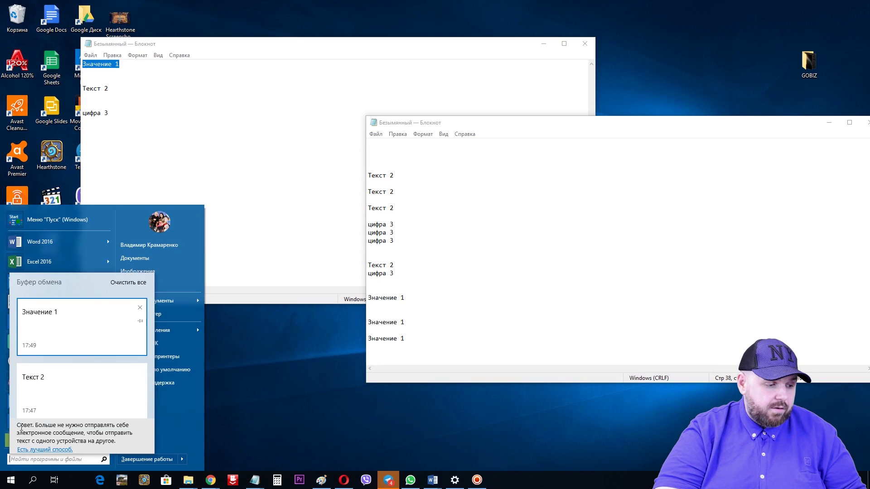
{"action": "key", "text": "super+v"}
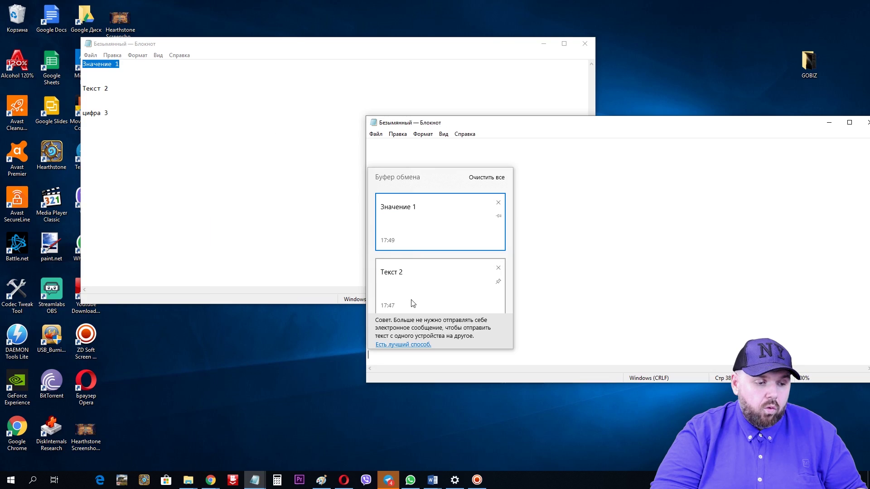
{"action": "left_click", "coordinate": [417, 296]}
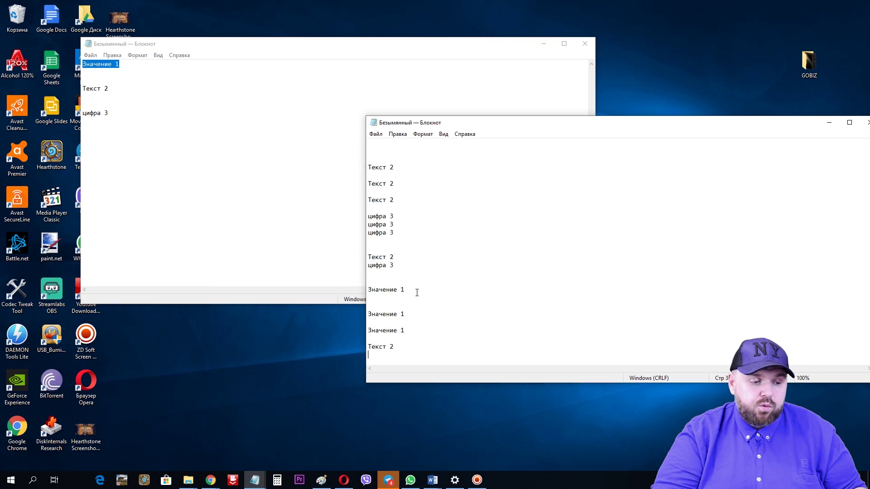
{"action": "key", "text": "super+v"}
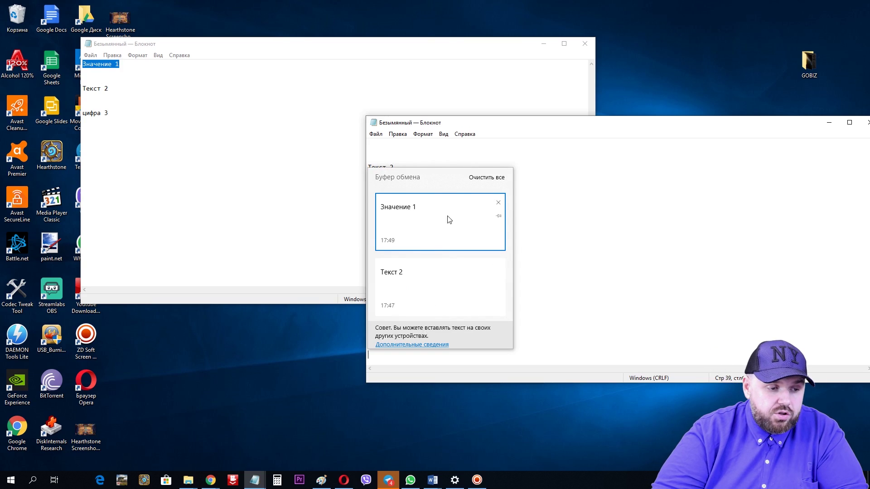
{"action": "left_click", "coordinate": [596, 215]}
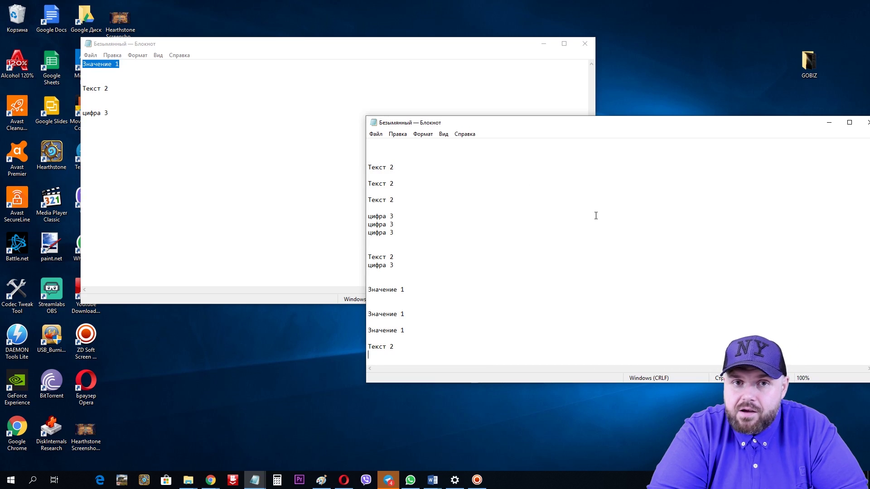
Clear the clipboard data in Windows Settings and start cross-device synchronization, requesting the security code by e-mail
{"action": "left_click", "coordinate": [454, 479]}
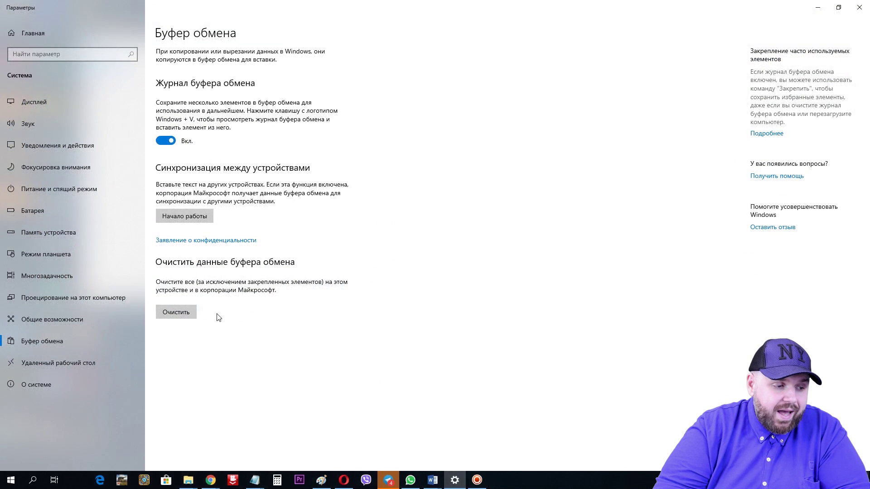
{"action": "left_click", "coordinate": [176, 312]}
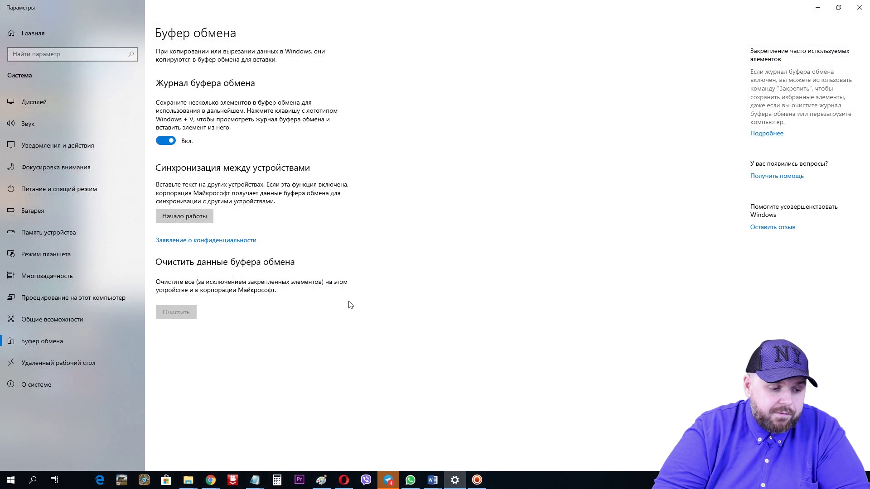
{"action": "left_click", "coordinate": [191, 222]}
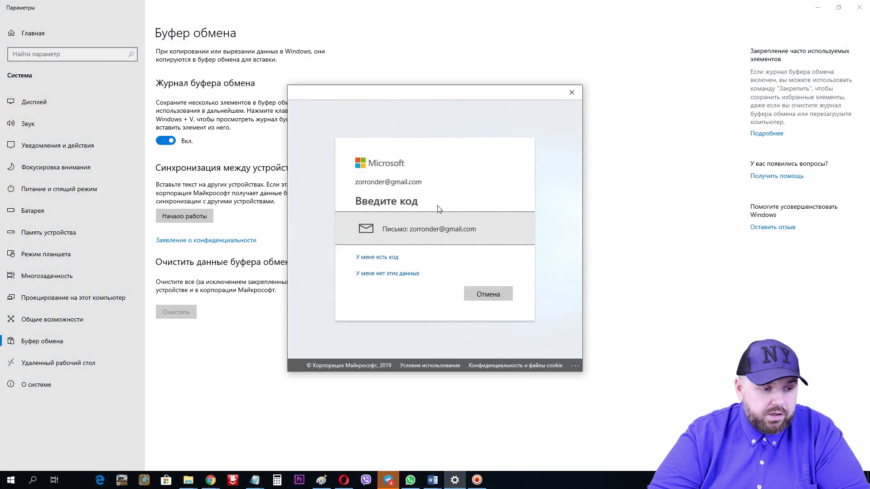
{"action": "left_click", "coordinate": [413, 232]}
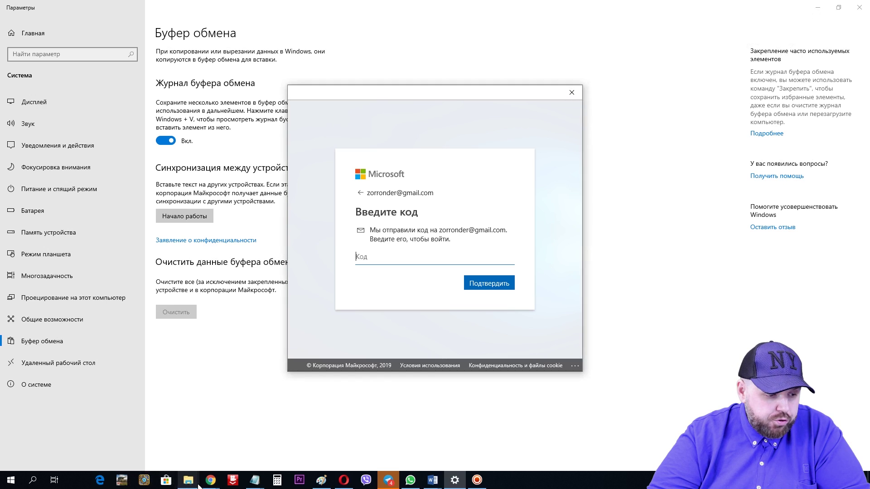
Copy the security code from the Microsoft account message in Gmail, enter it in the sign-in code field and confirm it
{"action": "mouse_move", "coordinate": [211, 479]}
{"action": "left_click", "coordinate": [312, 437]}
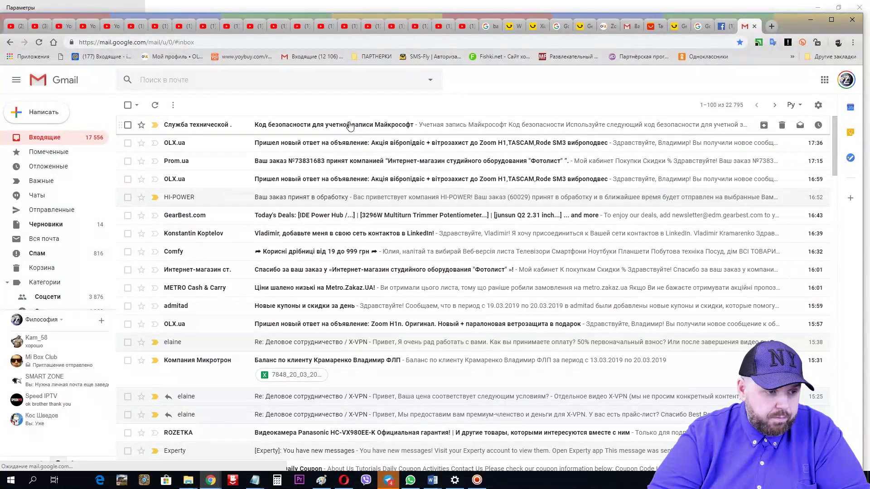
{"action": "left_click", "coordinate": [316, 124]}
{"action": "double_click", "coordinate": [215, 252]}
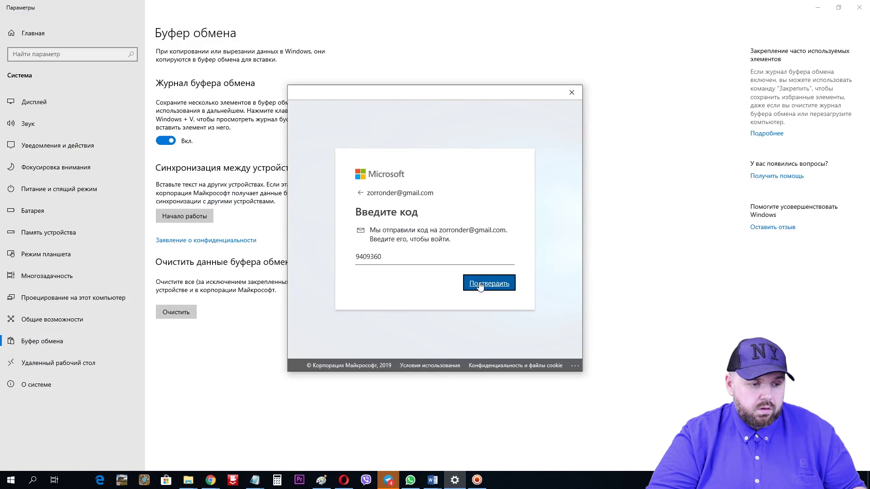
{"action": "left_click", "coordinate": [480, 284]}
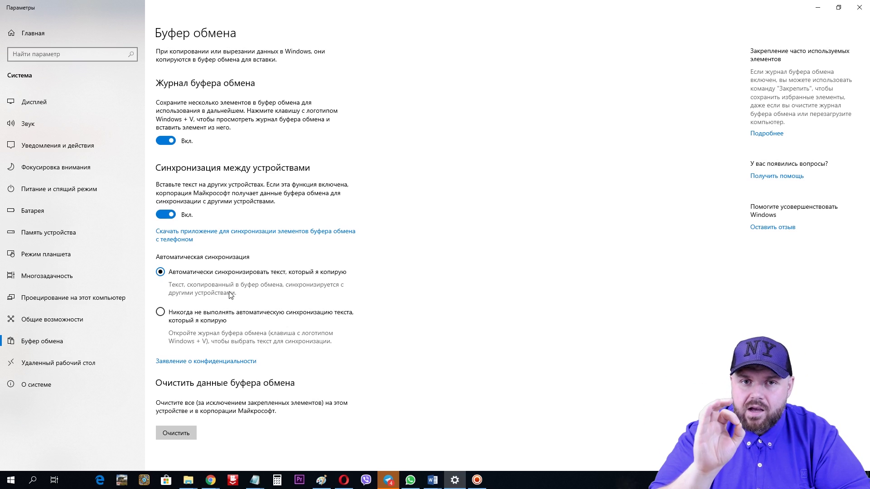
Close the Settings window and minimize the Gmail browser window
{"action": "left_click", "coordinate": [858, 7]}
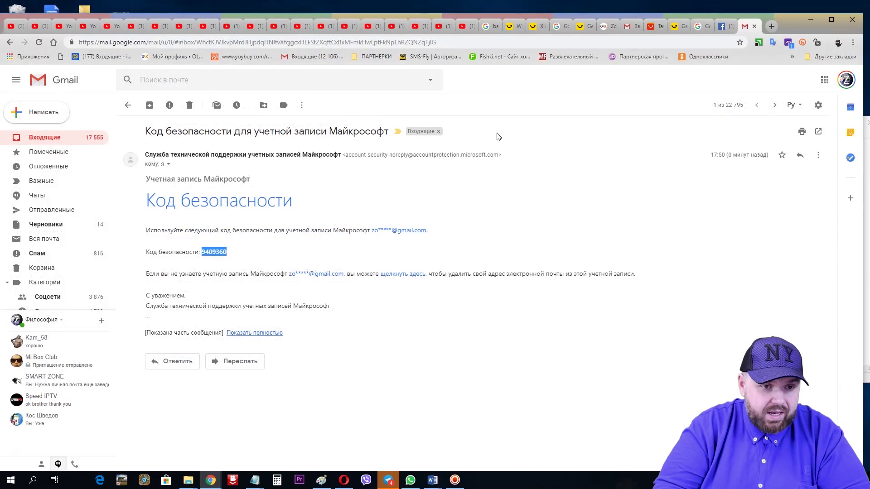
{"action": "left_click", "coordinate": [809, 19]}
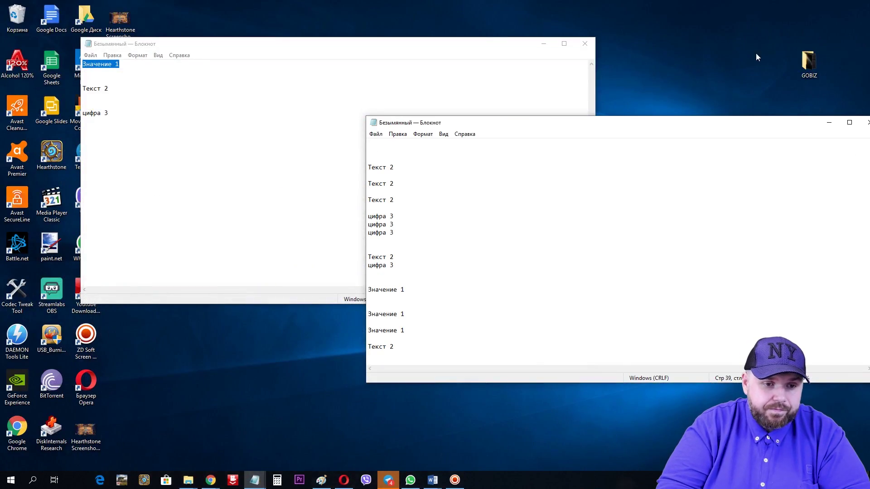